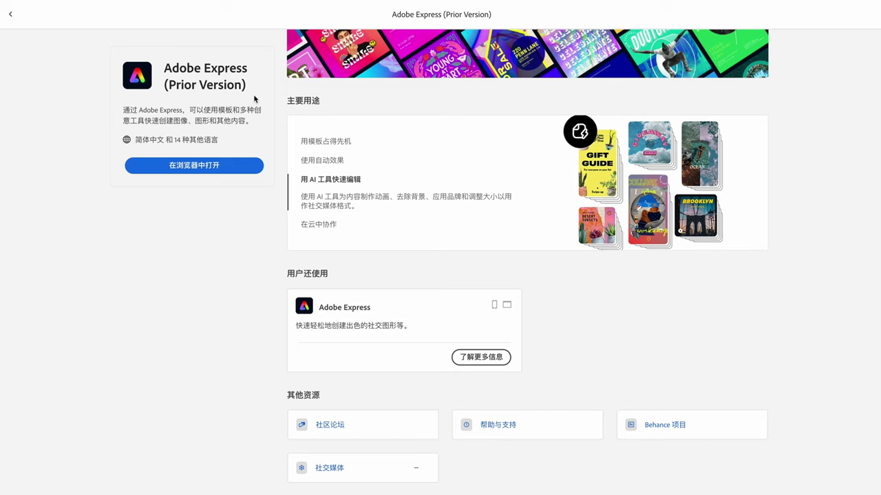
Launch Adobe Express (Prior Version) from Creative Cloud in the web browser
click(205, 166)
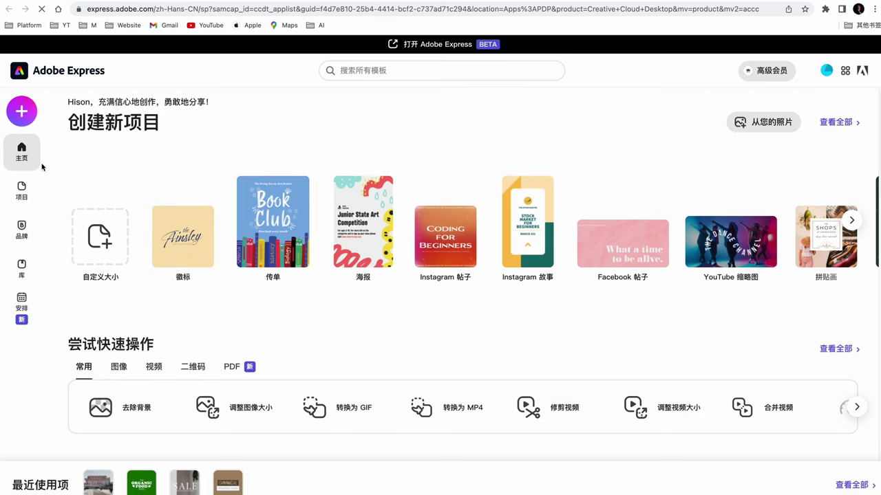
click(22, 191)
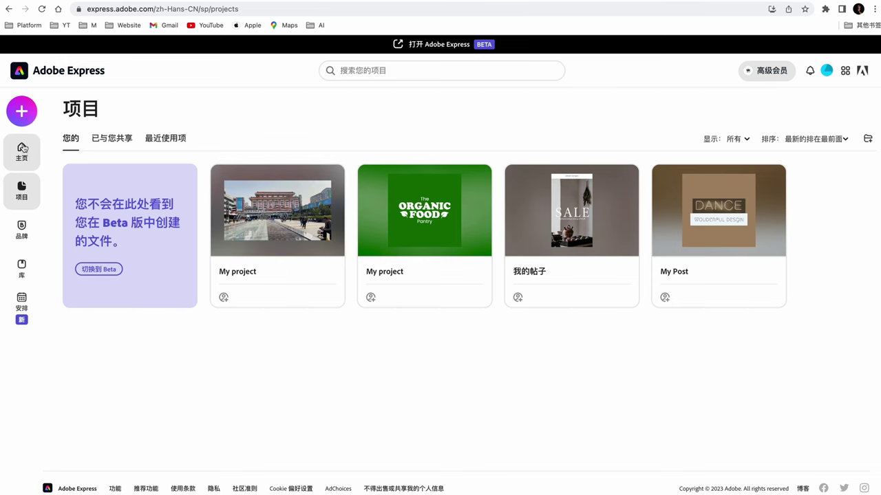
click(22, 152)
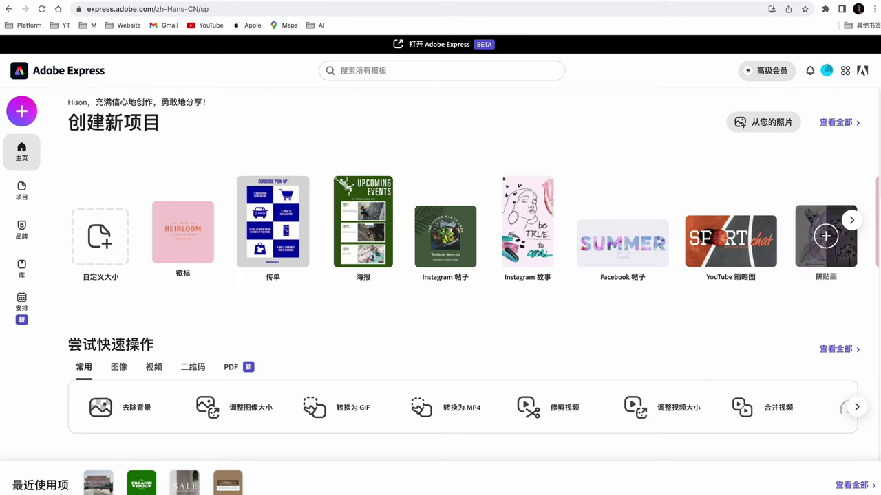
click(850, 220)
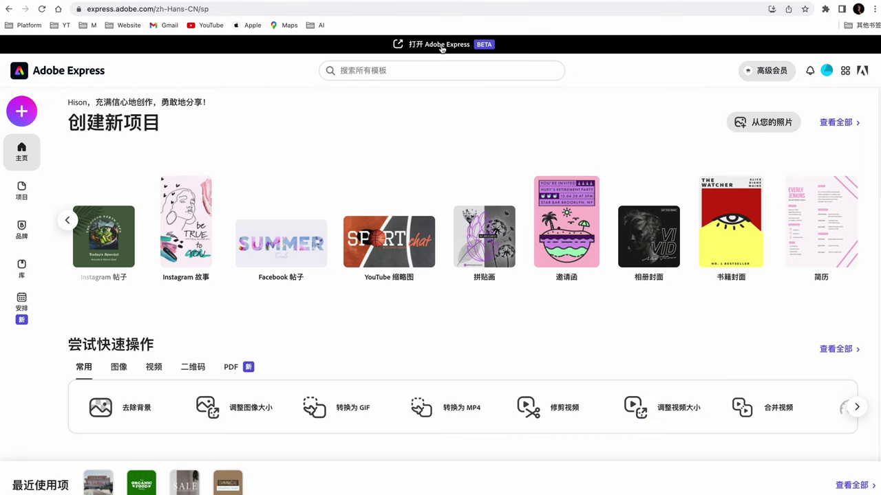
Switch to the Adobe Express BETA home page and browse to its 文字生成图片 section
click(479, 48)
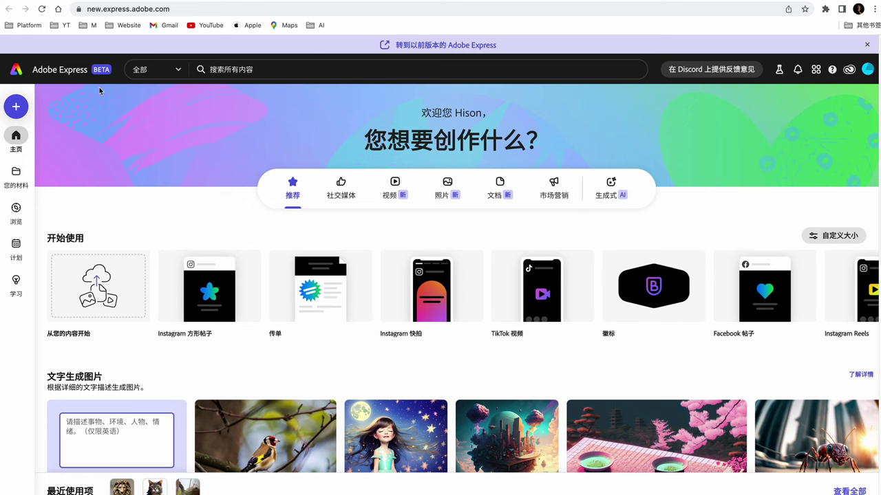
mouse_move(320, 284)
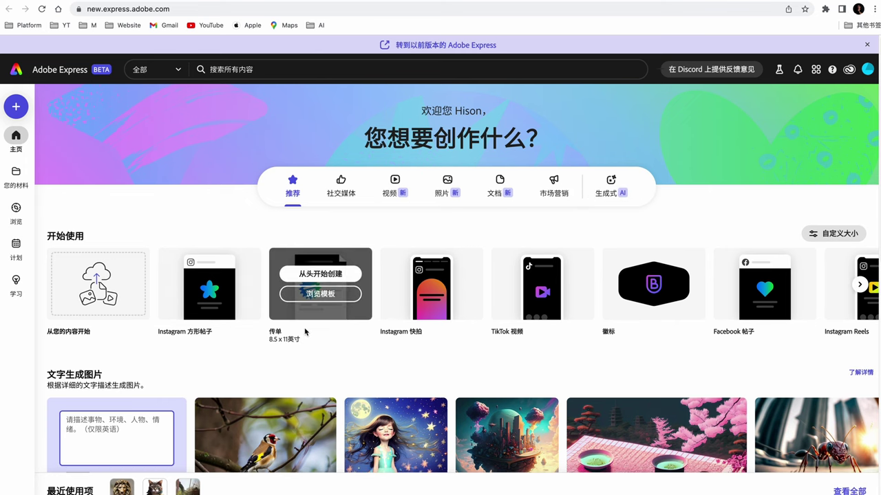
scroll(304, 333, down, 5)
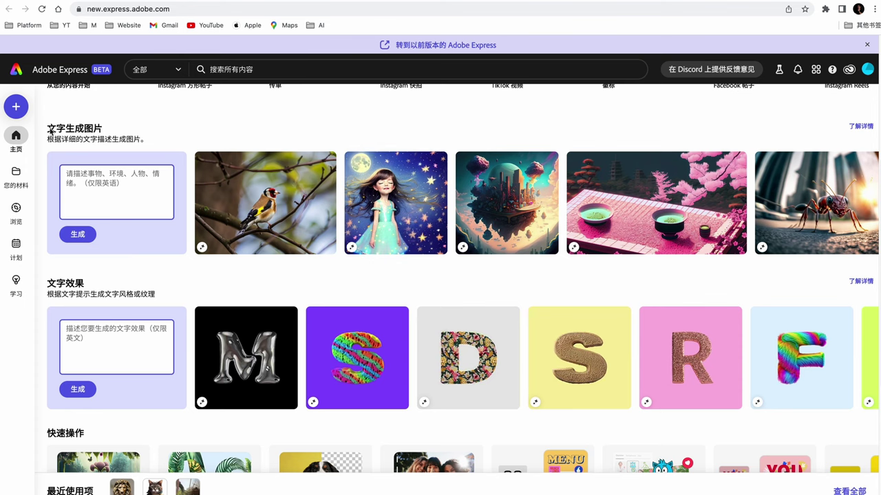
scroll(109, 278, down, 2)
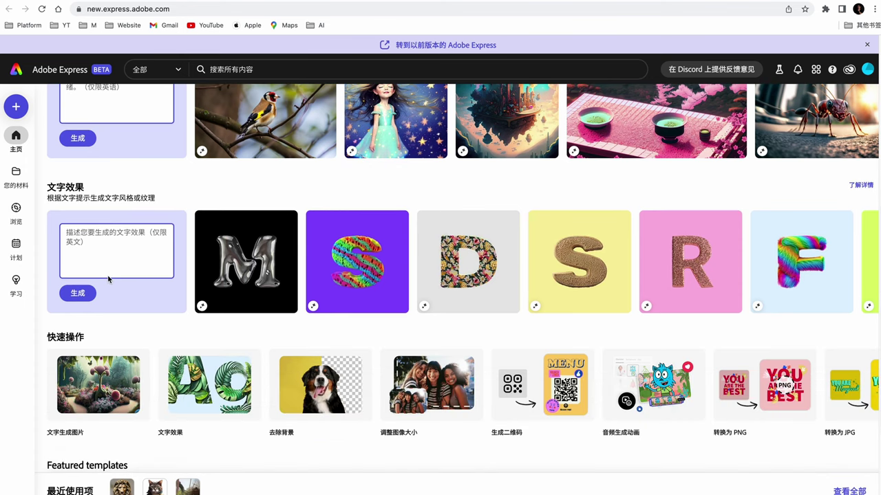
scroll(144, 268, down, 3)
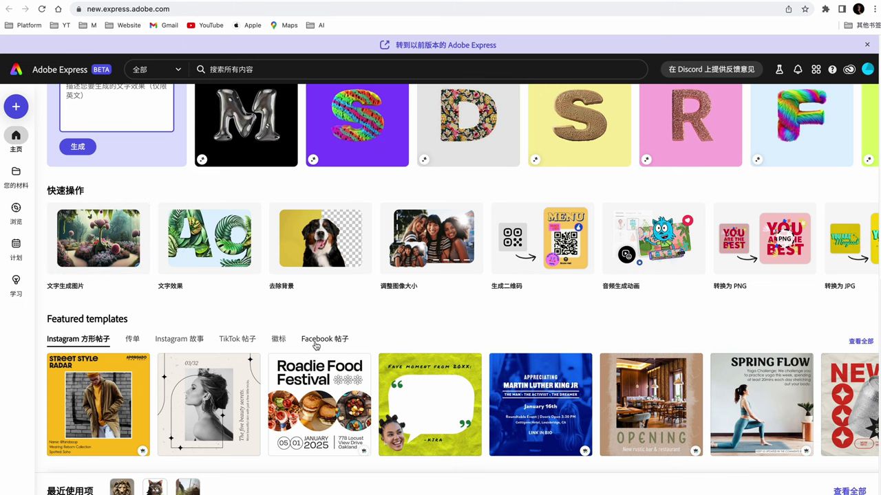
scroll(316, 346, up, 2)
scroll(315, 346, up, 4)
scroll(275, 316, up, 5)
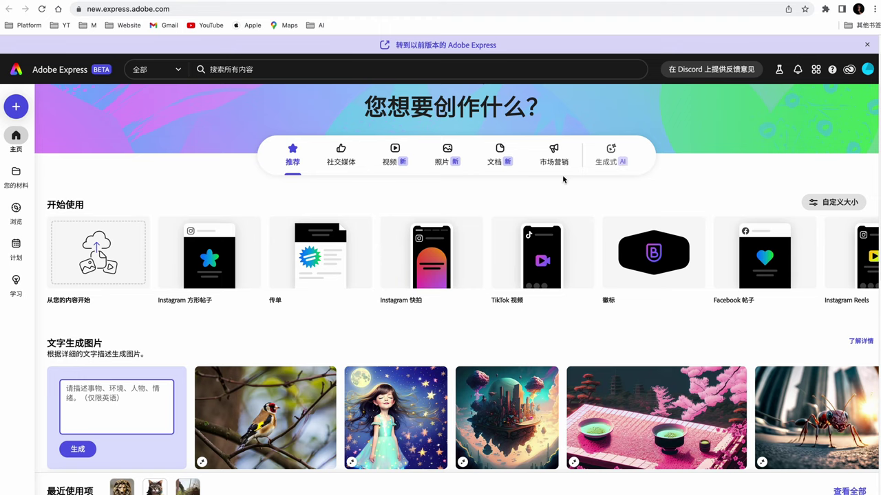
scroll(82, 310, down, 2)
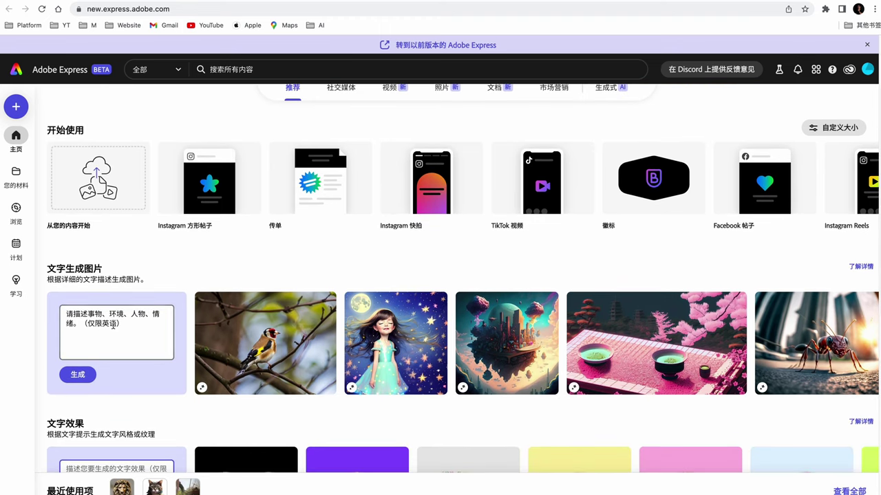
Generate text-to-image results from the prompt 'royal lion, signet ring'
click(113, 323)
scroll(112, 311, down, 3)
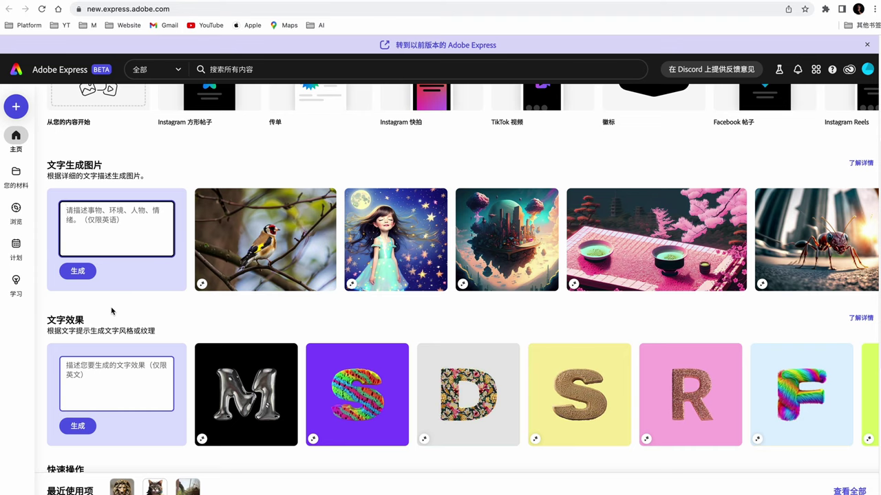
text(royal lion, signet ring)
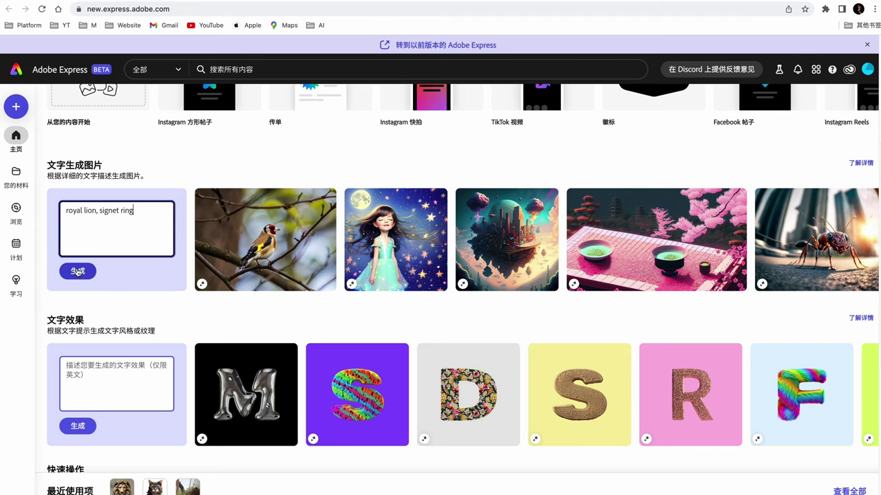
click(78, 272)
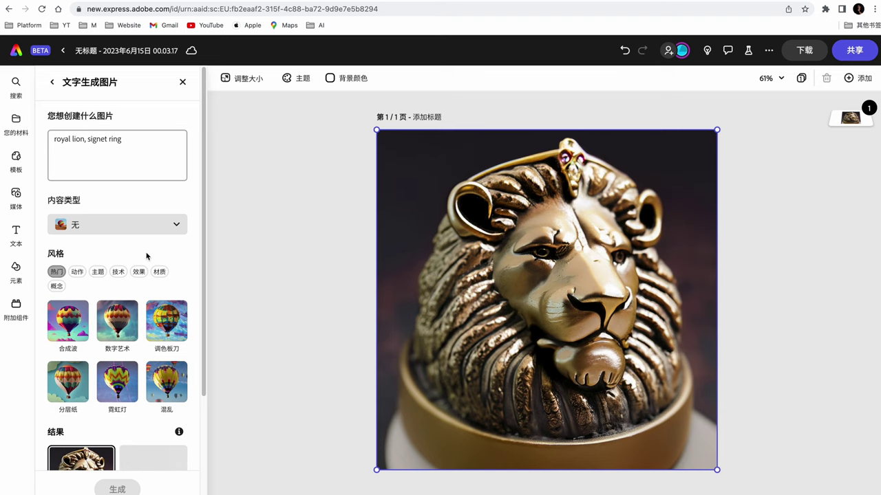
Try results 2, 3 and 4, ending with the gold lion head ring on the canvas
scroll(135, 284, down, 3)
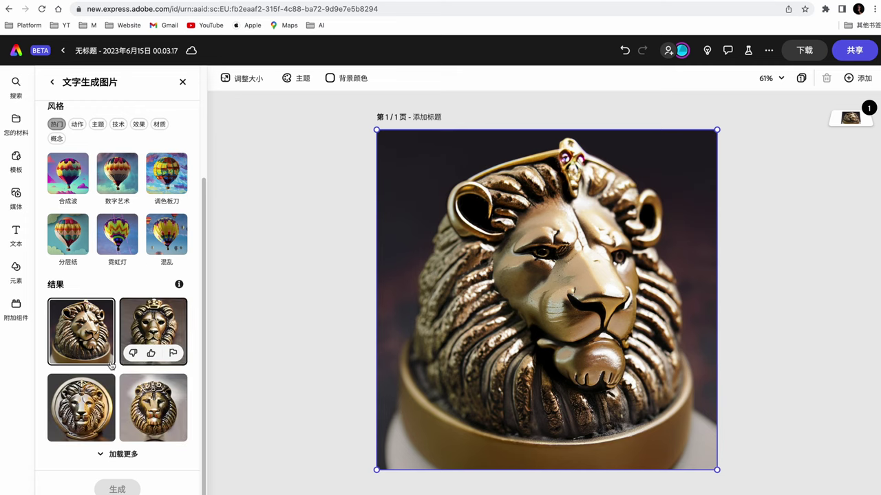
click(150, 330)
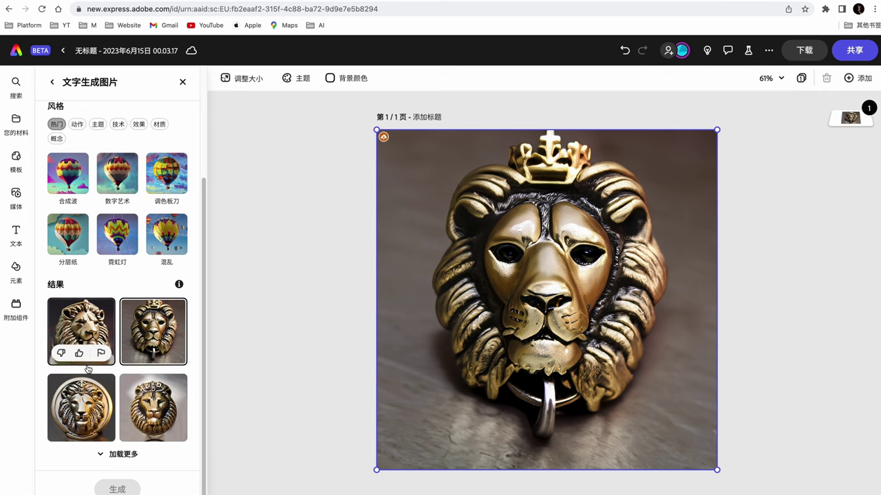
click(83, 402)
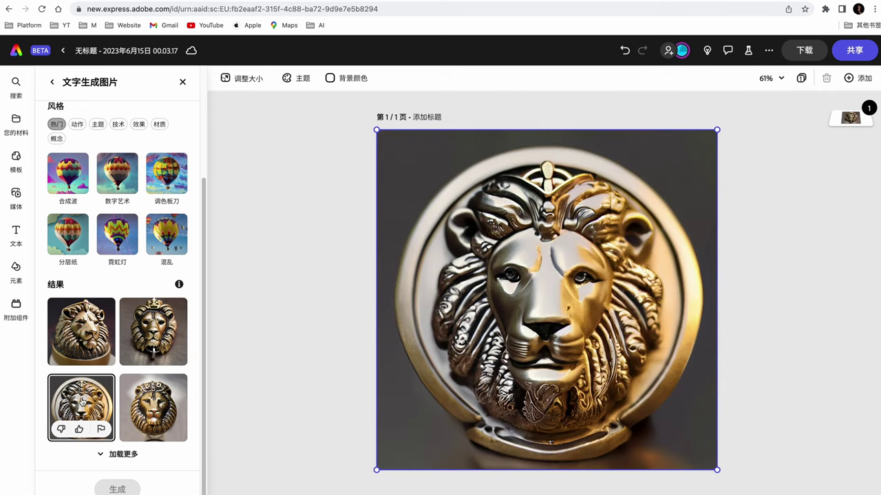
click(144, 405)
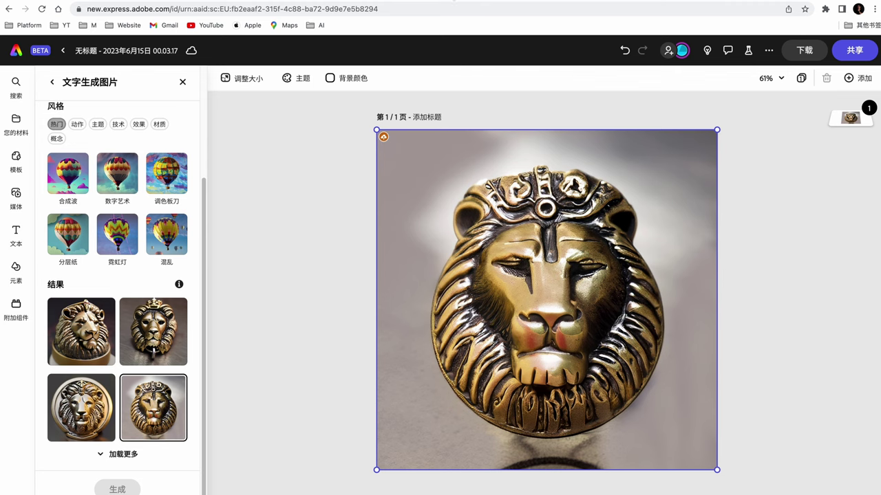
Enlarge Midjourney's lion ring image in Discord for comparison
scroll(297, 260, up, 2)
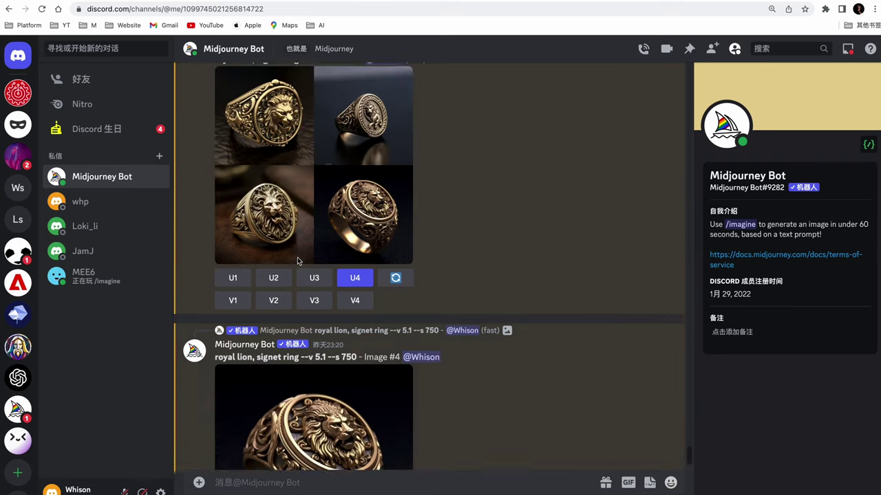
scroll(297, 260, up, 2)
scroll(309, 248, down, 5)
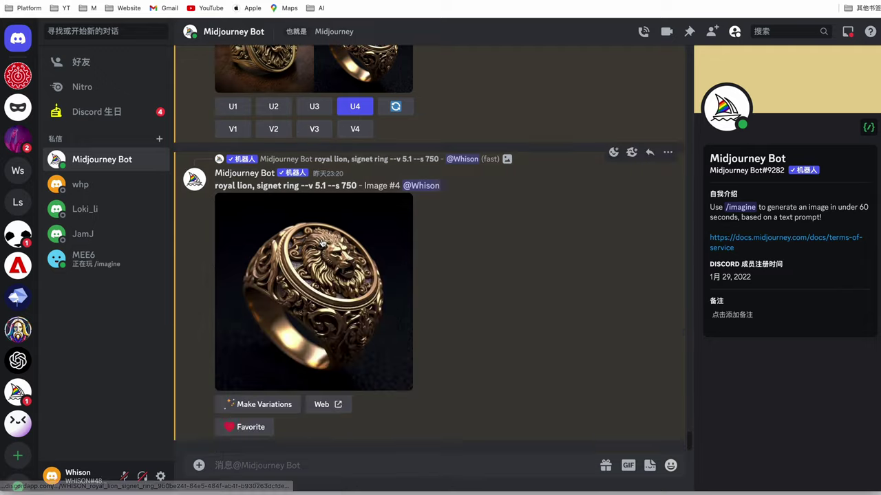
click(323, 242)
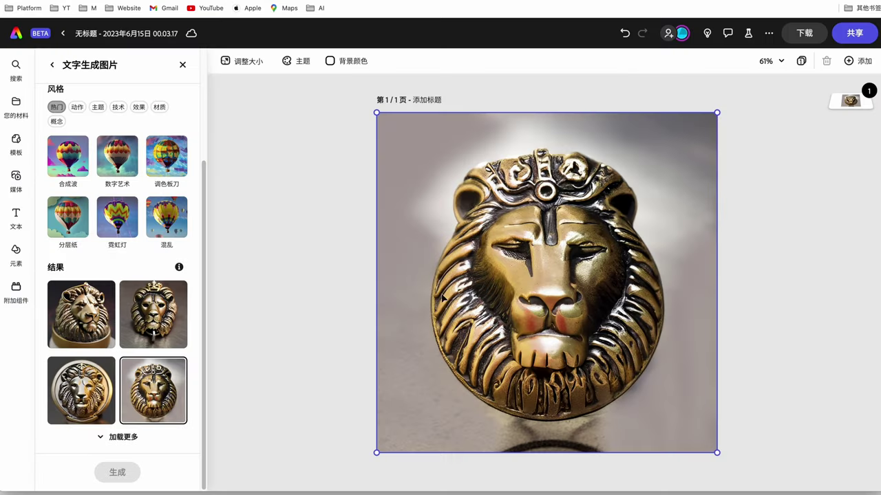
Place the crowned lion ring result on the canvas and select the 合成波 style
click(141, 314)
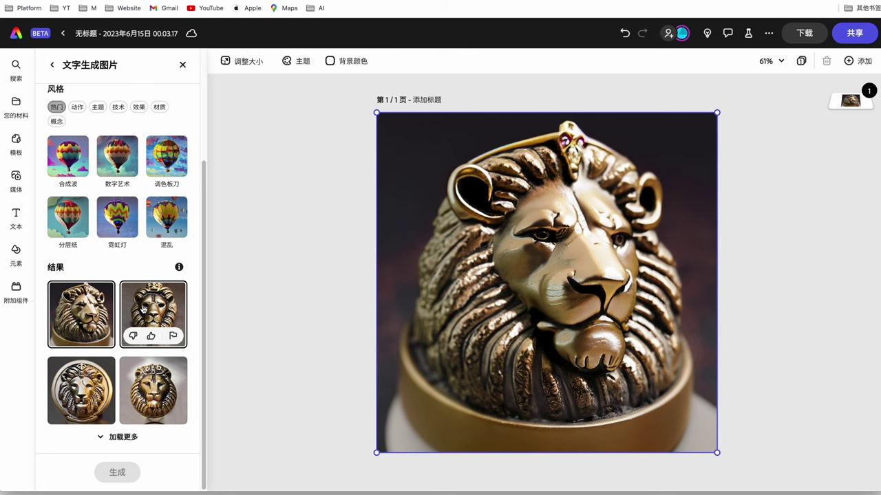
click(142, 310)
scroll(137, 330, up, 5)
scroll(135, 344, down, 3)
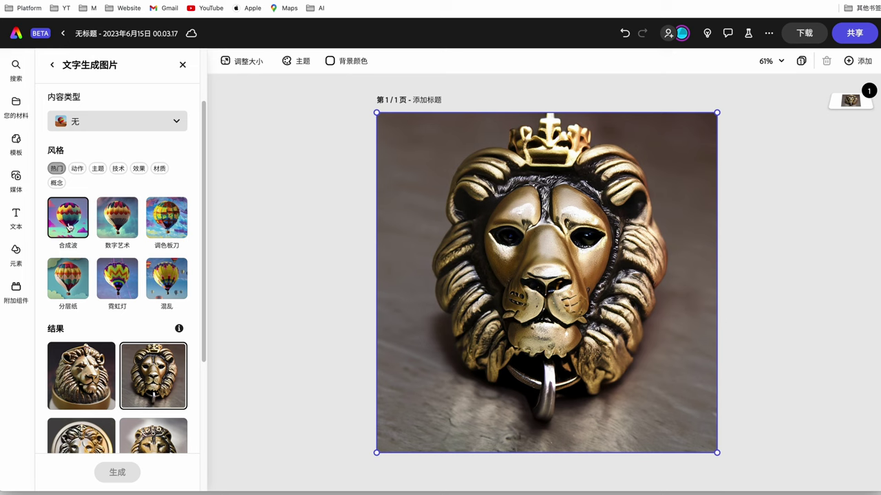
click(69, 226)
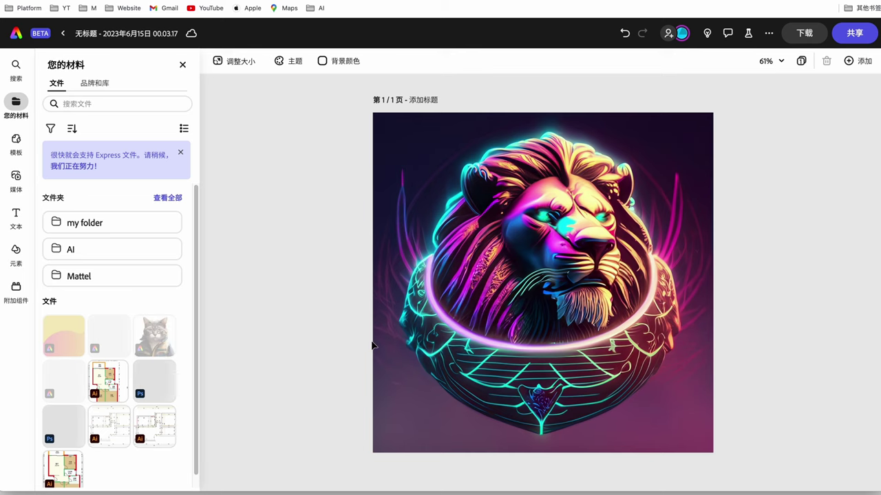
Reopen the image's text-to-image settings, place the fourth neon result, and check 内容类型 choices
click(446, 167)
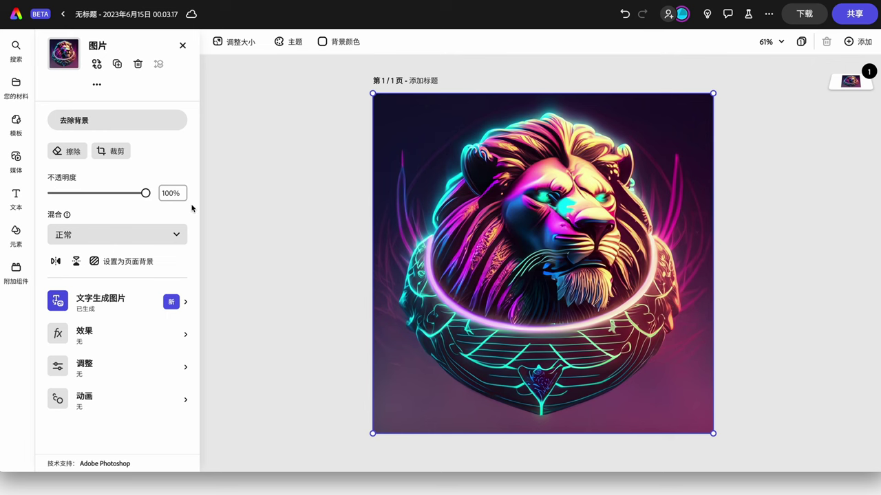
click(106, 303)
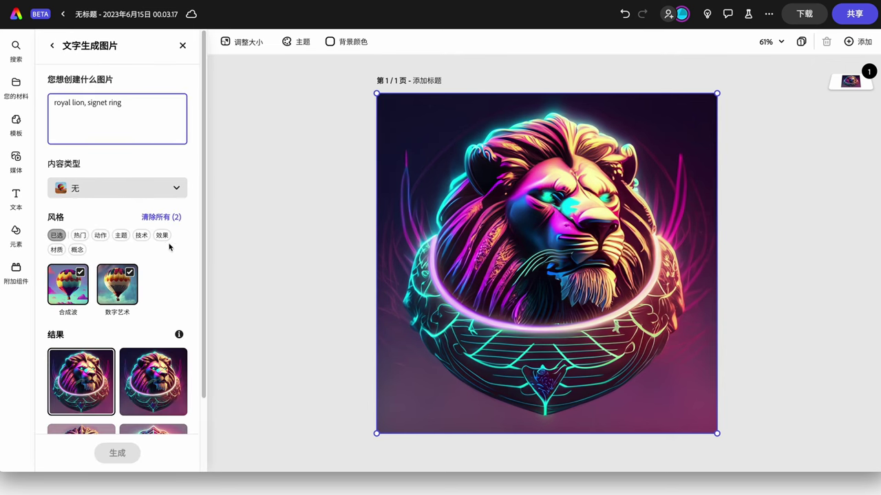
drag(206, 255, 206, 328)
click(151, 365)
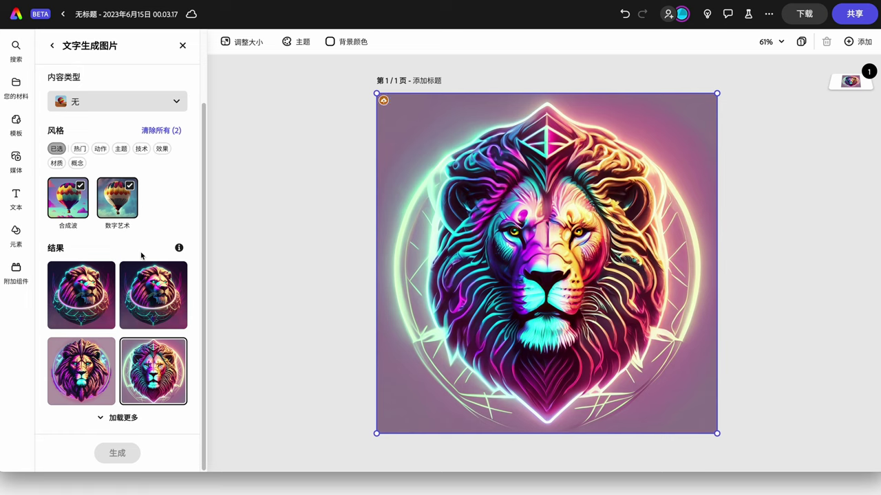
click(146, 99)
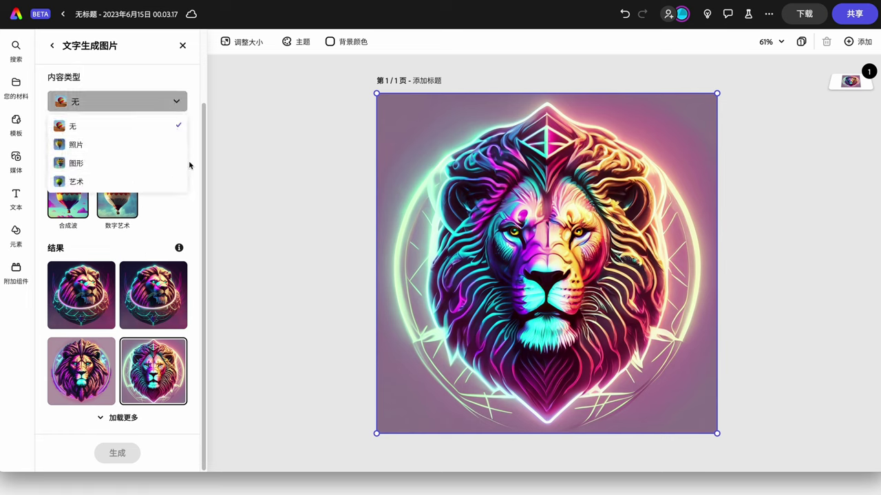
drag(204, 112, 206, 50)
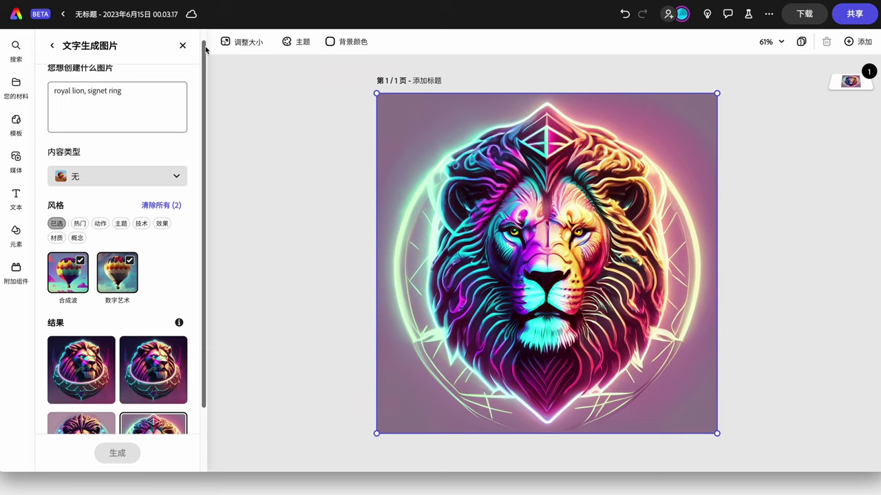